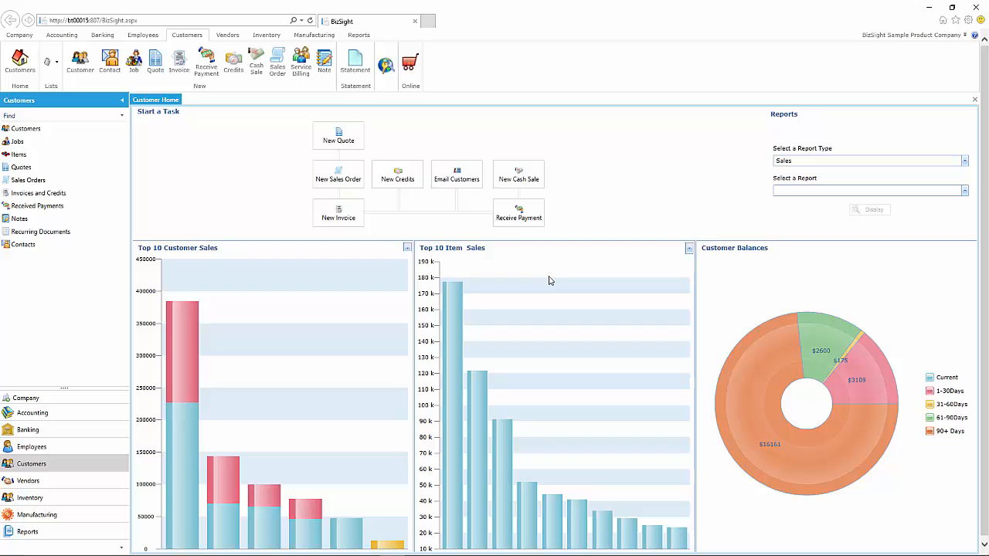
Create a new manufacturing work order for 35 units of Bike - Super Pro light with Adventure Works as the customer
left_click(320, 37)
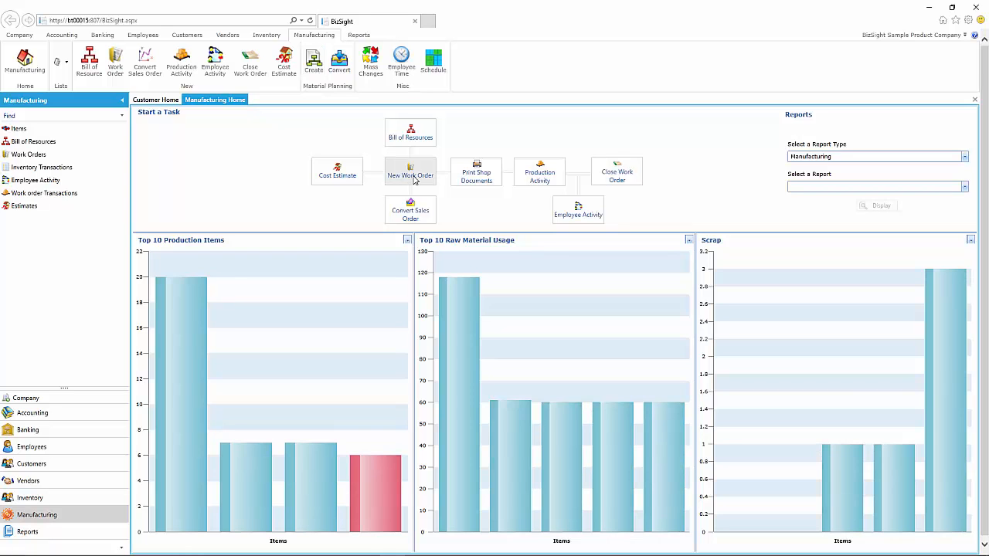
left_click(409, 175)
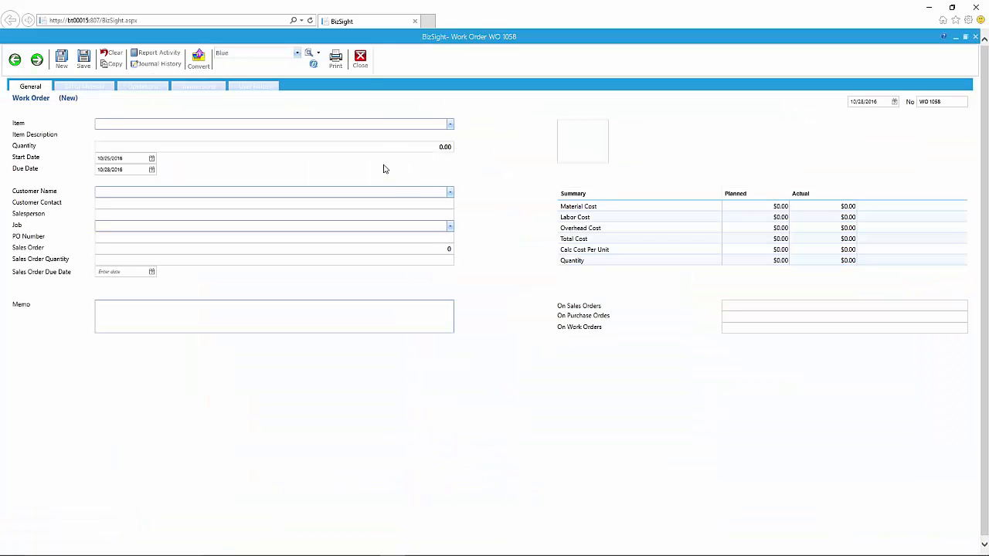
left_click(450, 125)
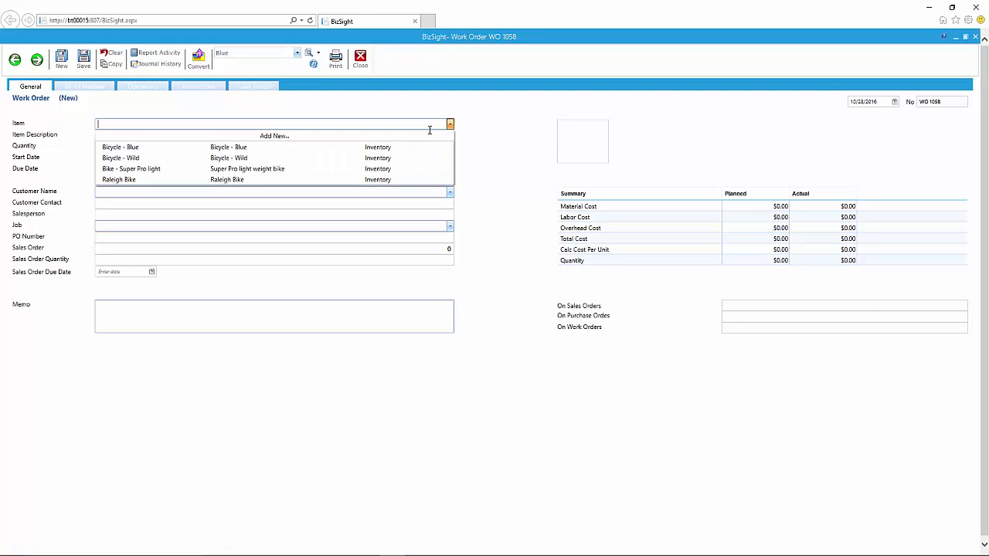
left_click(309, 173)
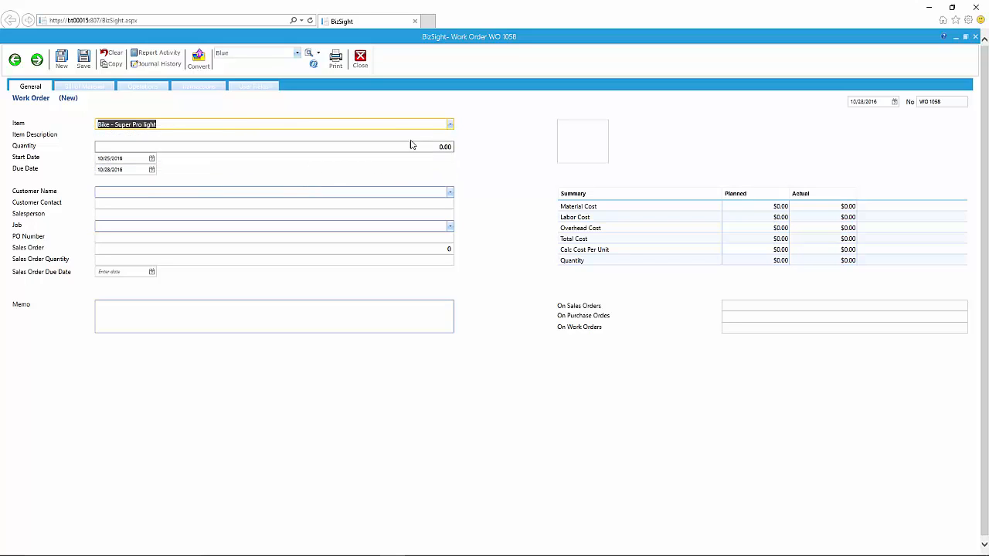
left_click(417, 147)
type("35")
key("Tab")
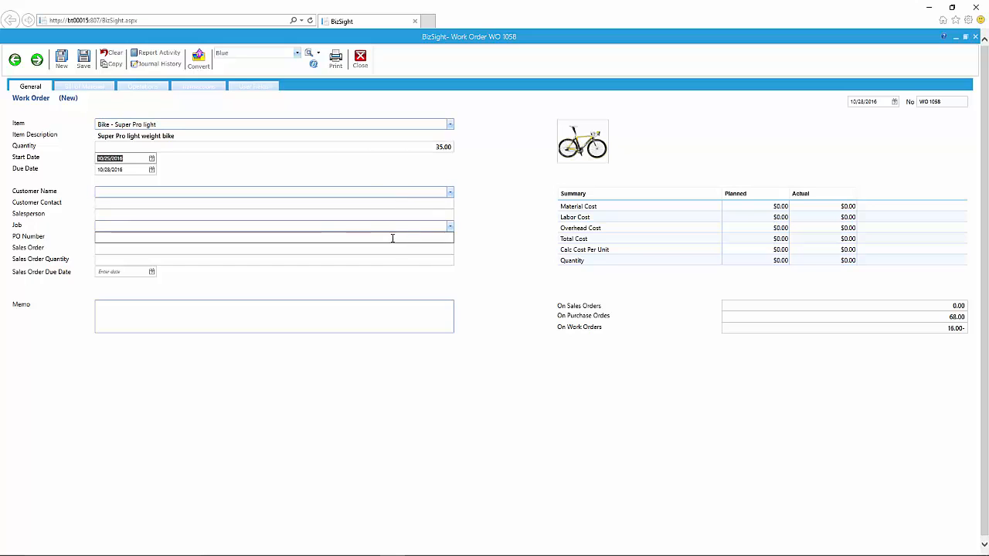
left_click(451, 192)
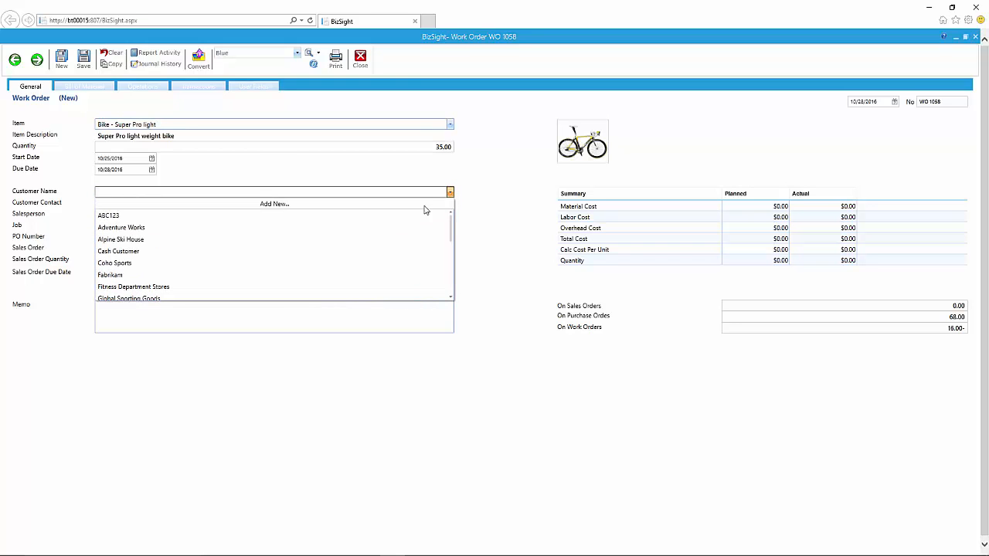
left_click(403, 226)
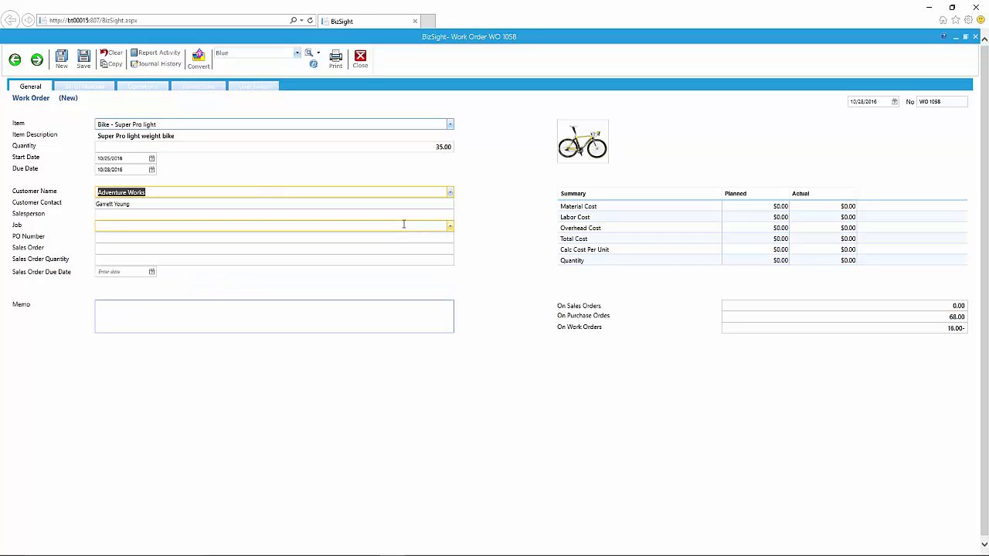
Review the work order's bill of material and operations, and close the work order, saving it
left_click(103, 90)
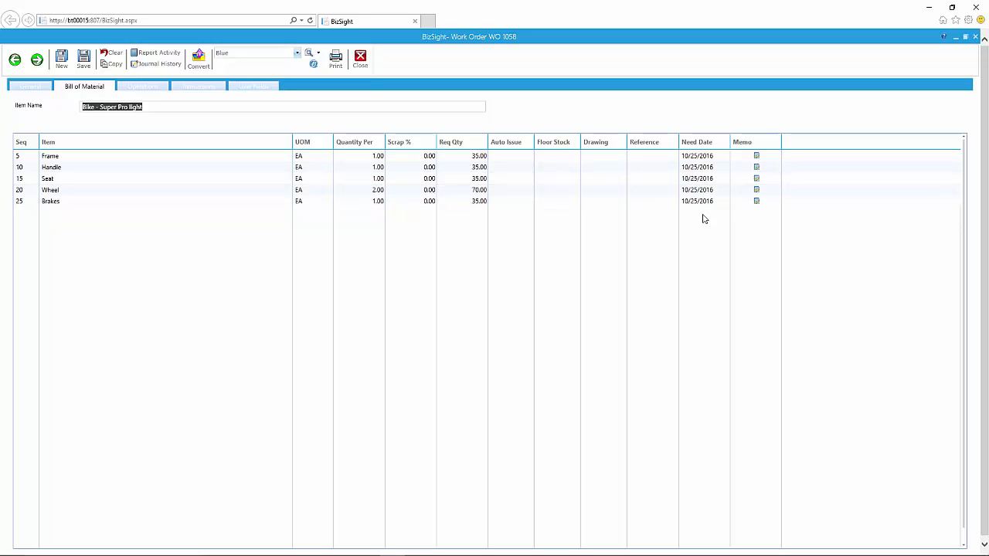
left_click(159, 91)
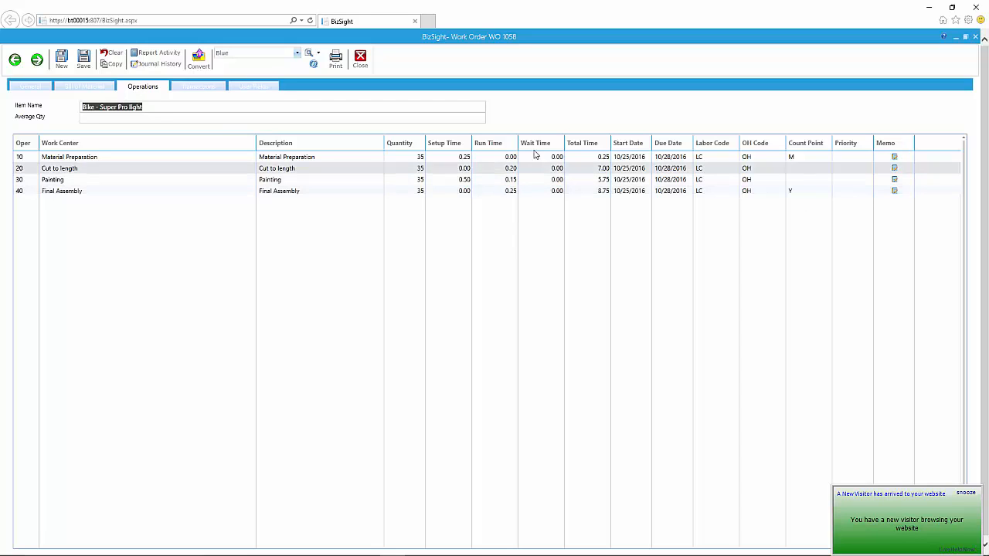
left_click(360, 60)
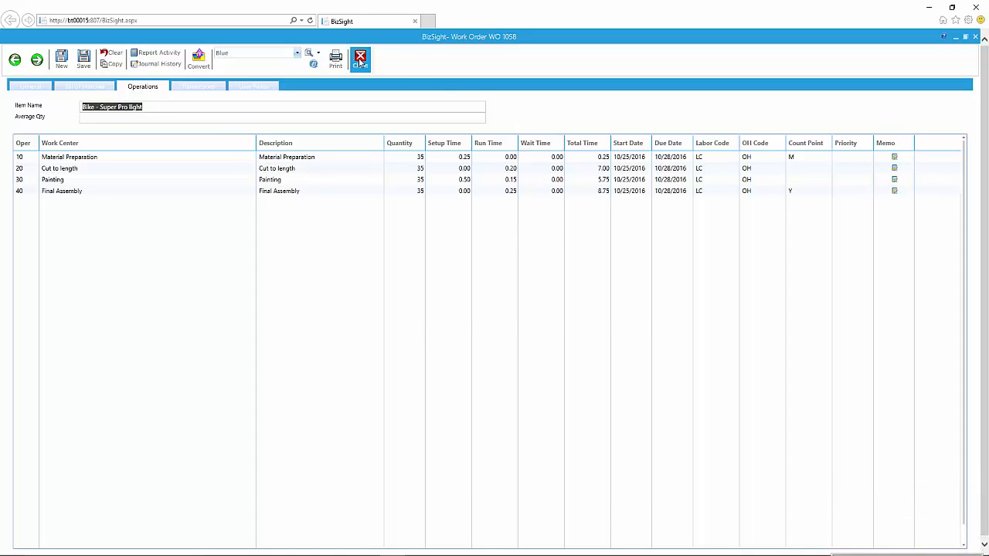
left_click(457, 311)
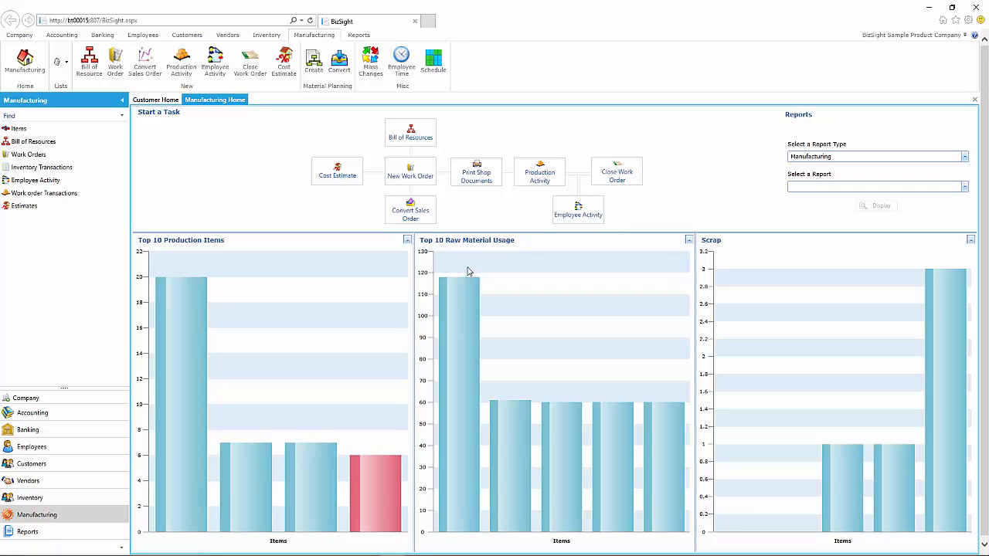
Start a production activity for the newly created Bike - Super Pro light work order with an issue quantity of 12
left_click(546, 184)
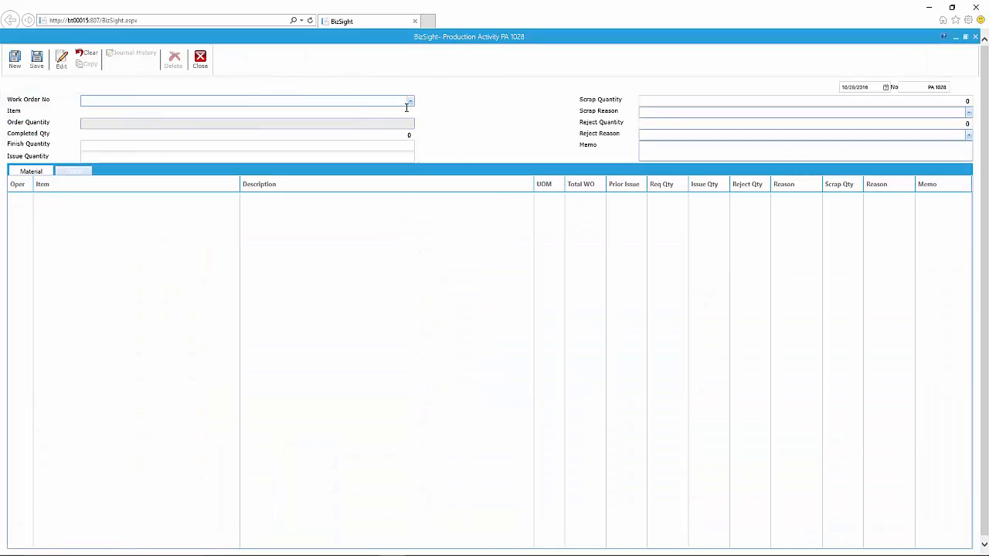
left_click(410, 101)
scroll(412, 177, "down", 3)
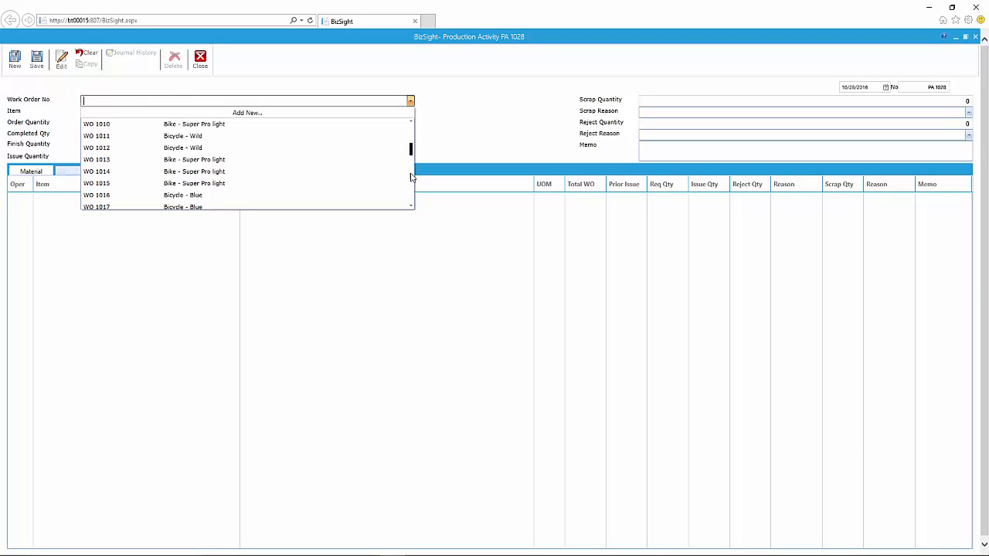
scroll(412, 177, "down", 5)
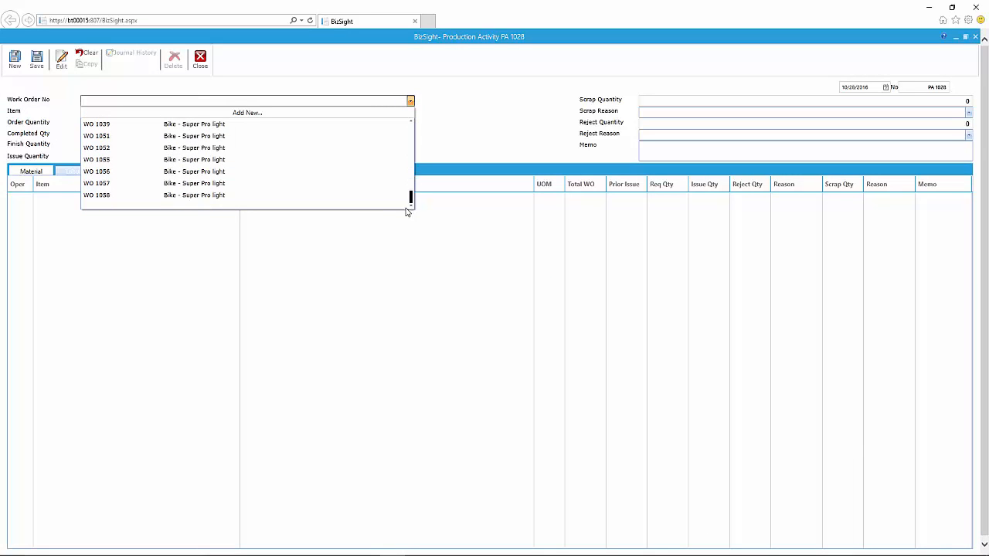
left_click(303, 199)
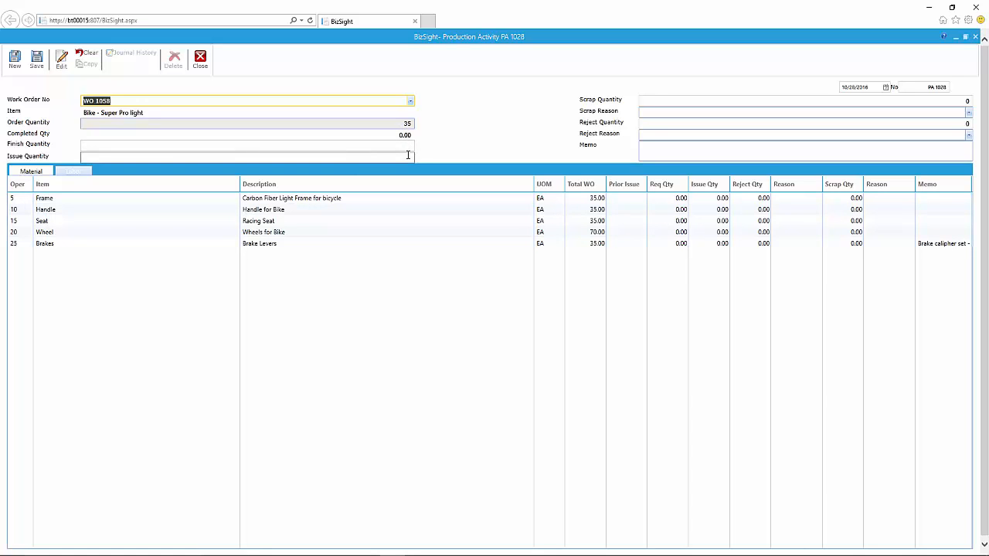
left_click(409, 156)
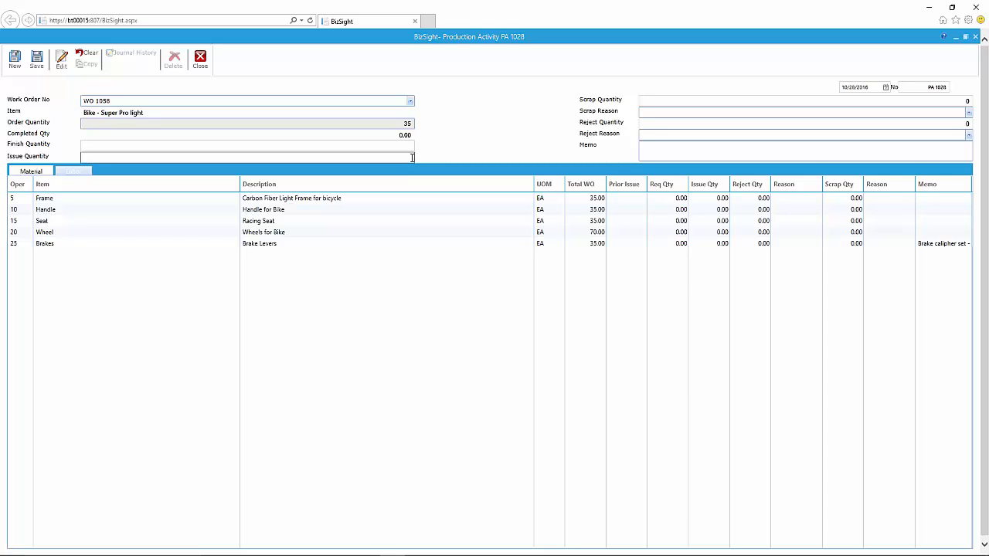
type("12.00")
key("Tab")
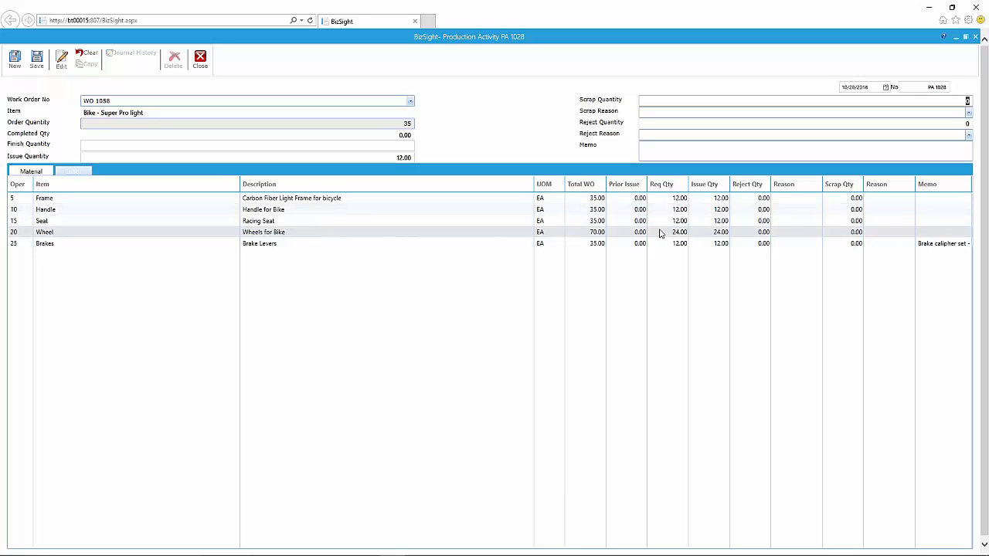
Set the Seat material's issue quantity to 14 and save the production activity
left_click(724, 223)
left_click(725, 222)
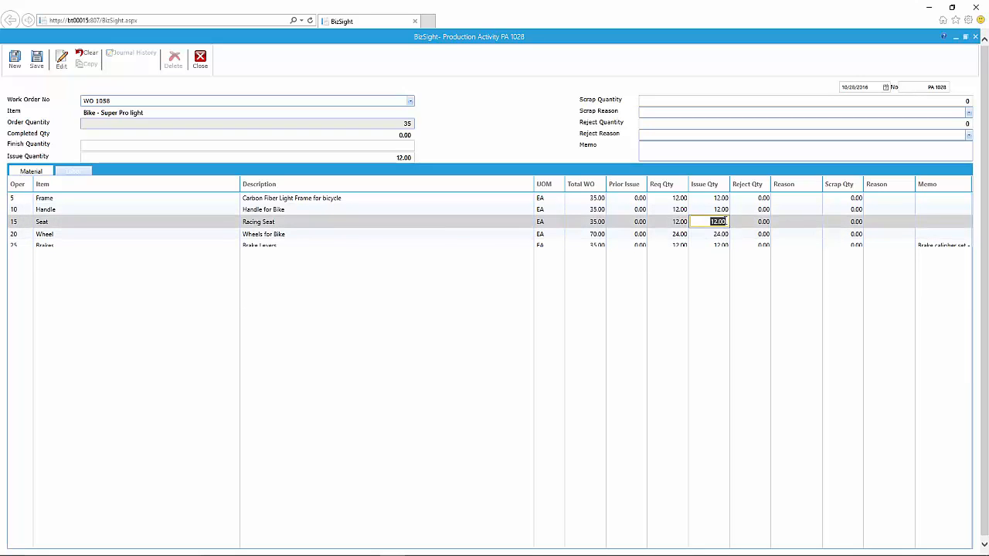
type("14")
key("Tab")
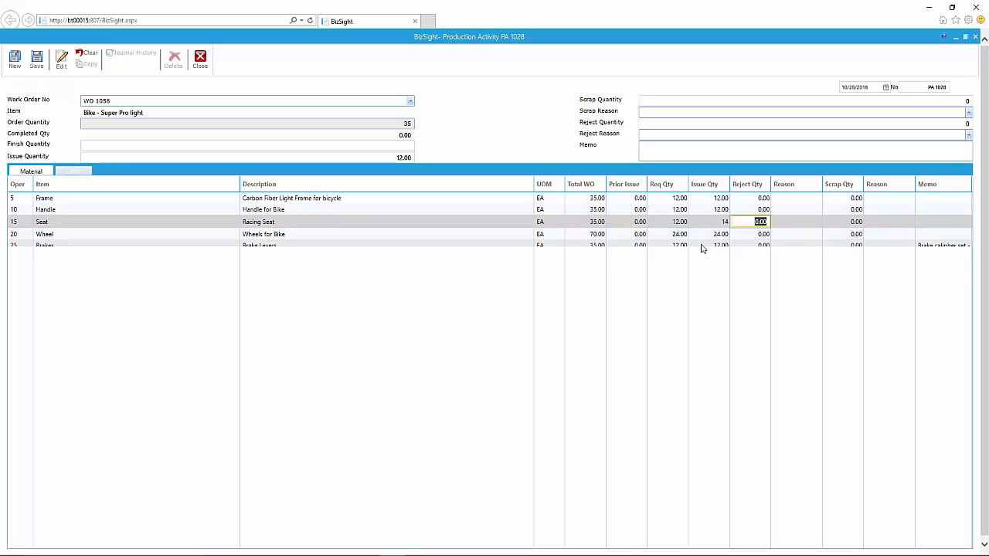
left_click(37, 65)
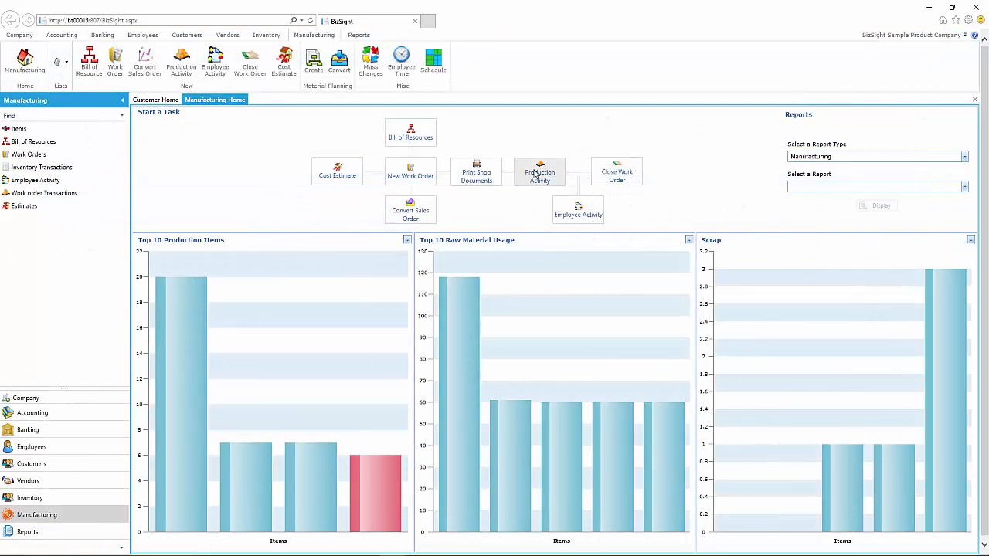
Start a second production activity for the same work order with an issue quantity of 10
left_click(539, 173)
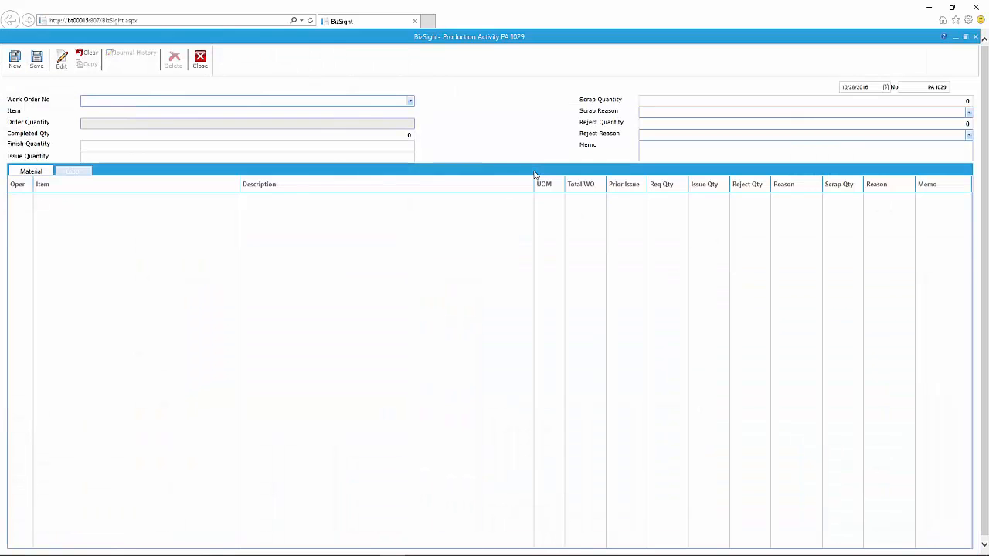
left_click(199, 99)
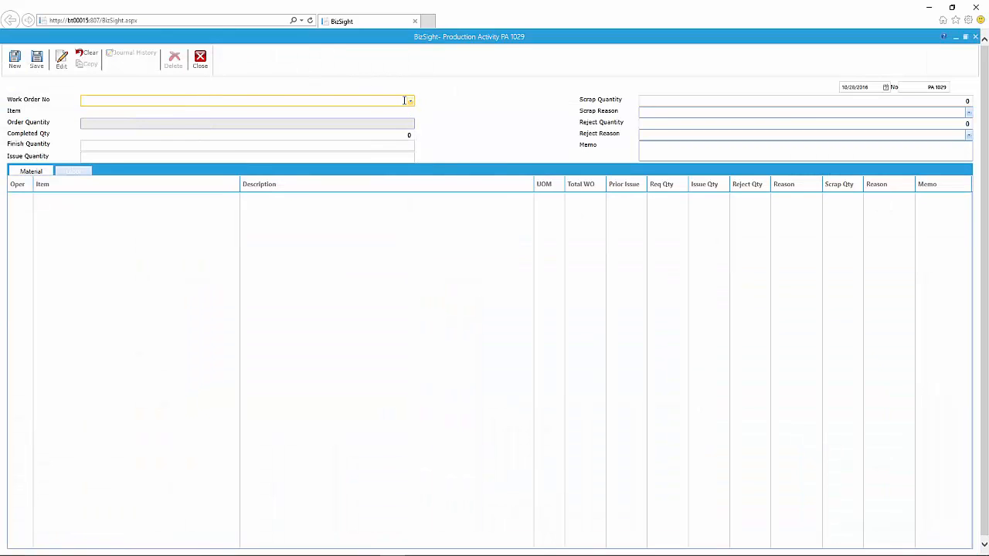
type("wo ")
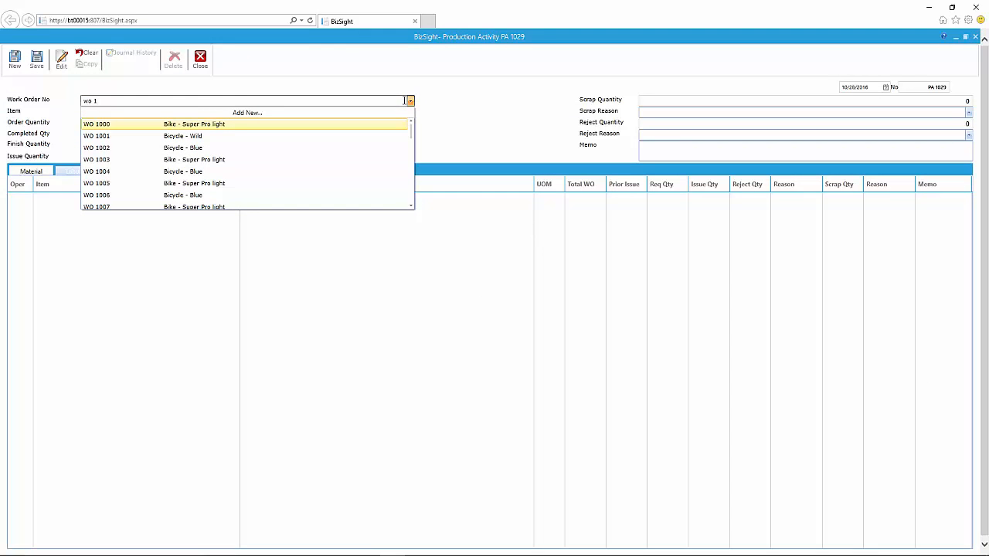
type("1058")
left_click(232, 148)
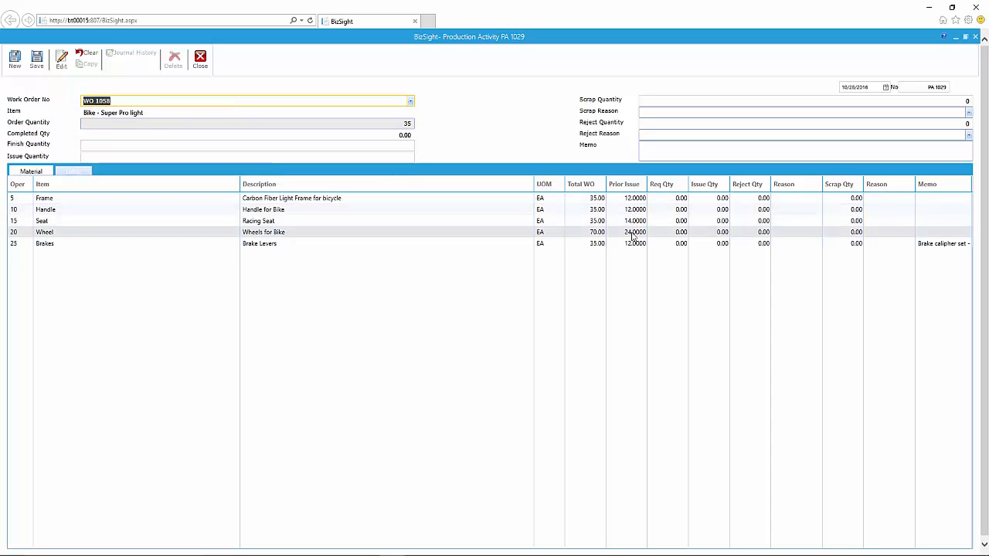
left_click(406, 157)
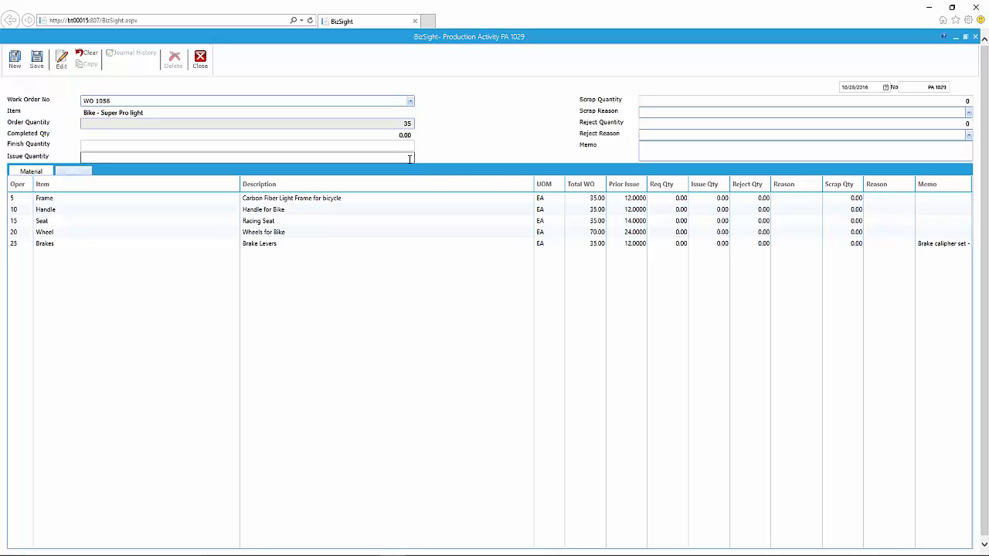
type("10")
key("Tab")
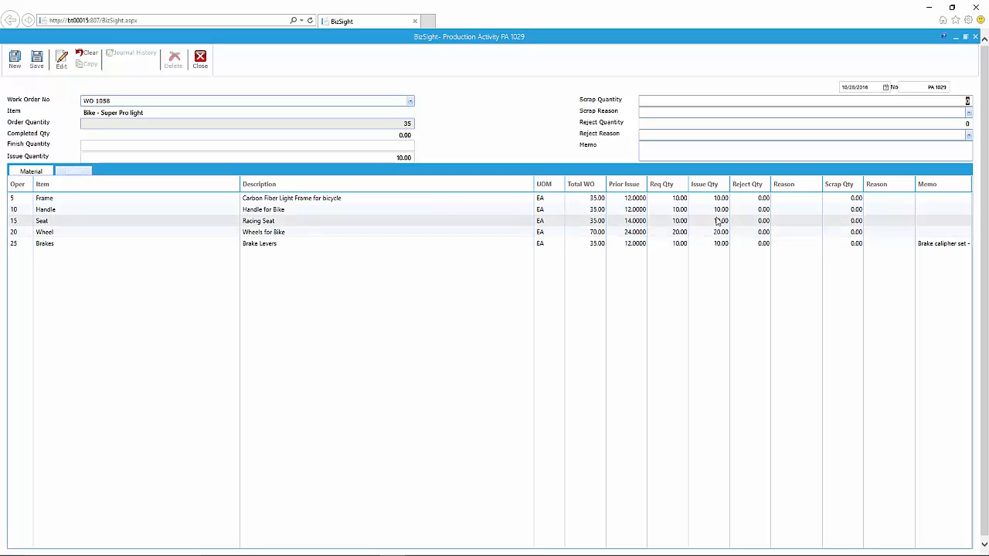
Record a scrap quantity of 1 for the Seat with the reason Off Tolerance, and save the production activity
left_click(763, 222)
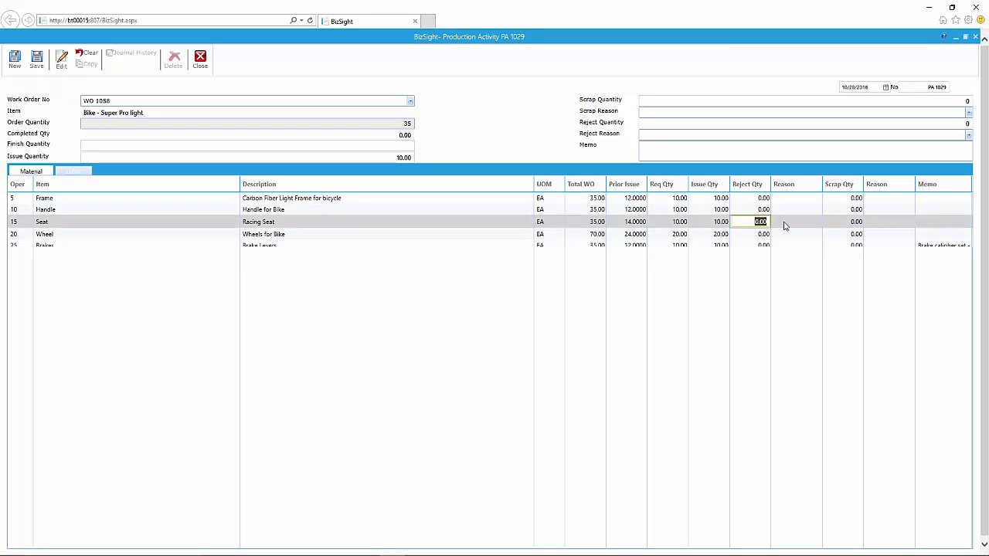
left_click(867, 223)
double_click(860, 221)
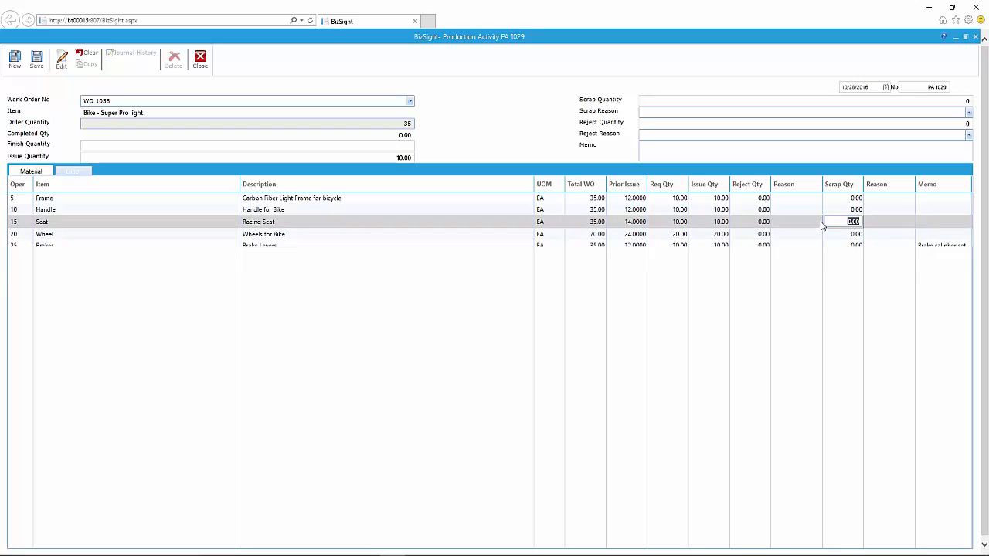
type("1")
key("Tab")
left_click(911, 222)
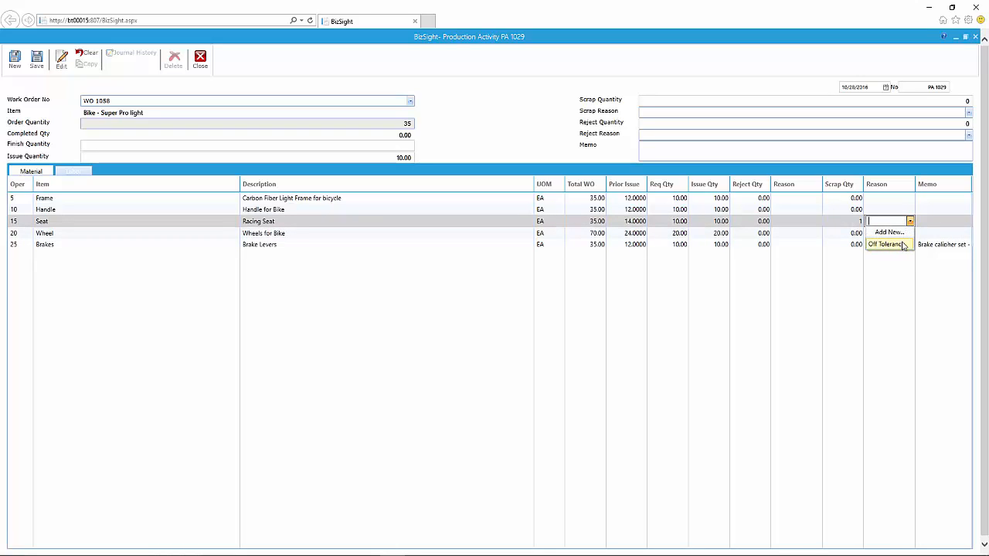
left_click(902, 245)
left_click(37, 58)
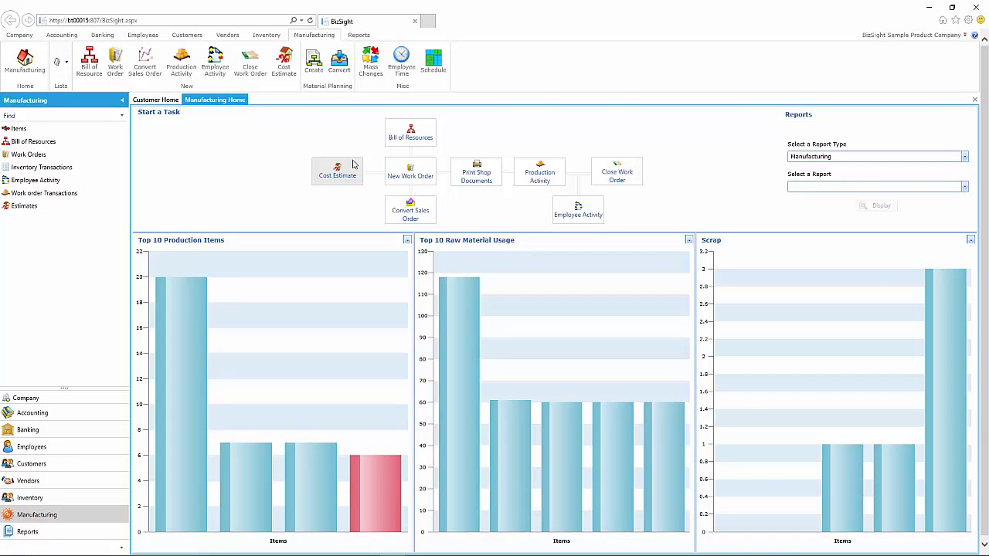
Open the new 35-unit work order from the work order list, examine its cost summary and transactions, and close it
left_click(47, 157)
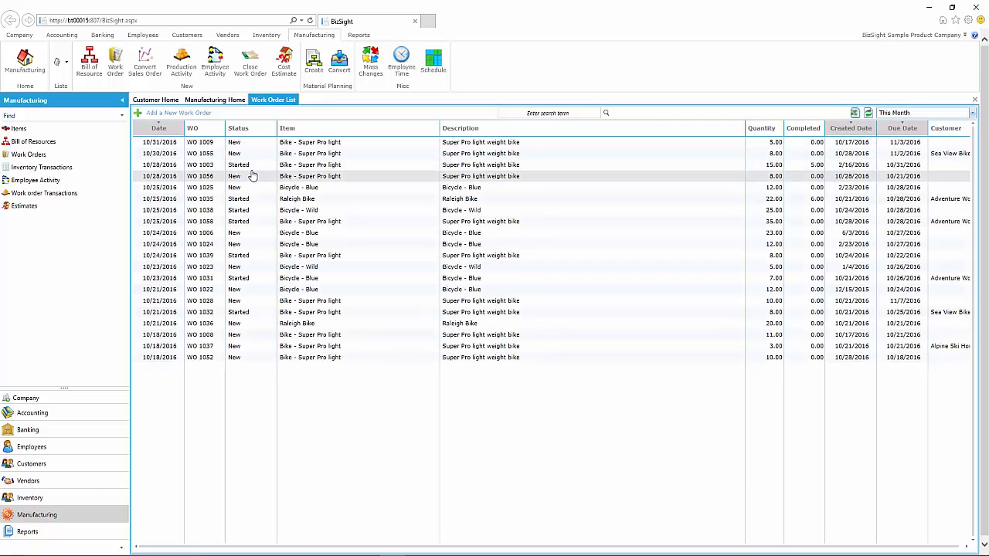
double_click(212, 223)
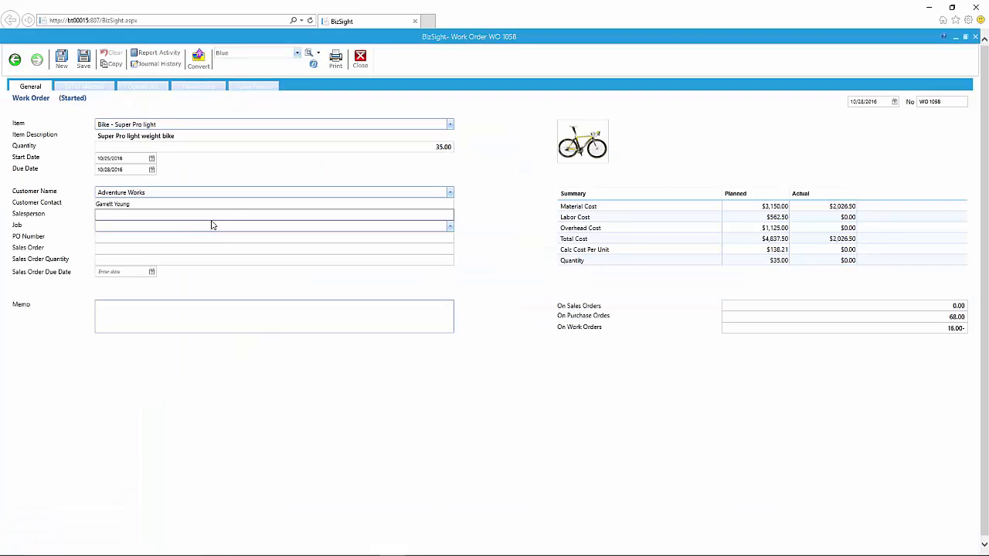
left_click(194, 91)
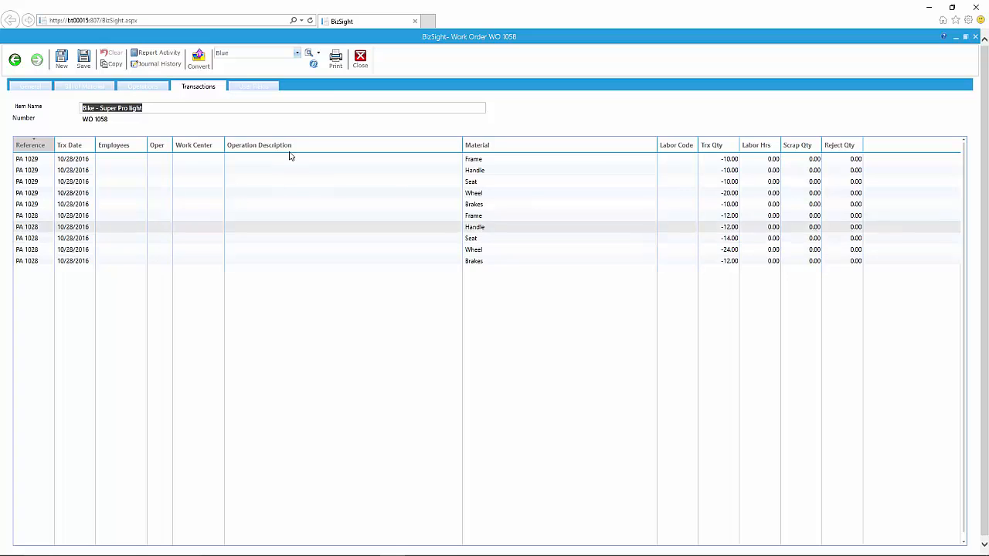
left_click(360, 59)
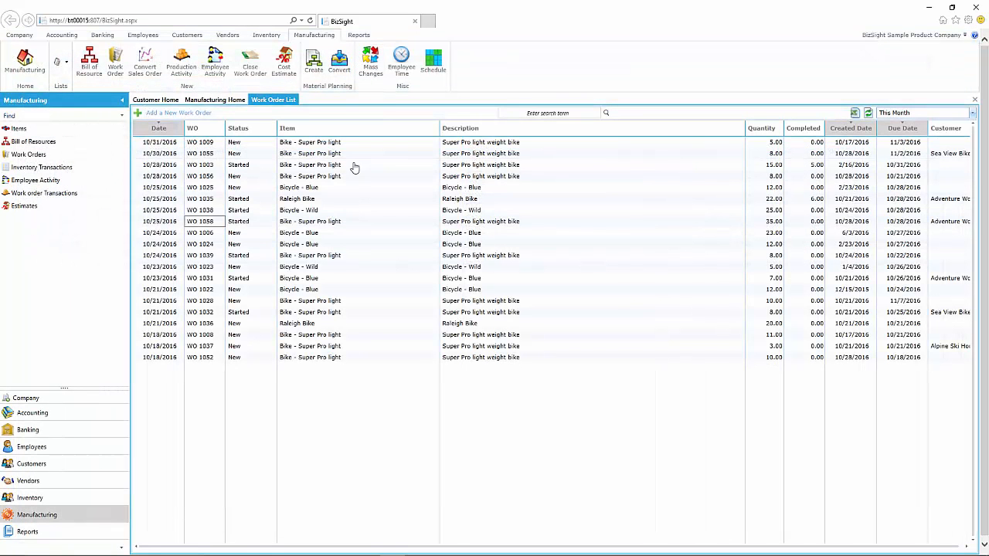
Review the inventory transactions and inspect the work order's first production activity from the work order transactions
left_click(68, 168)
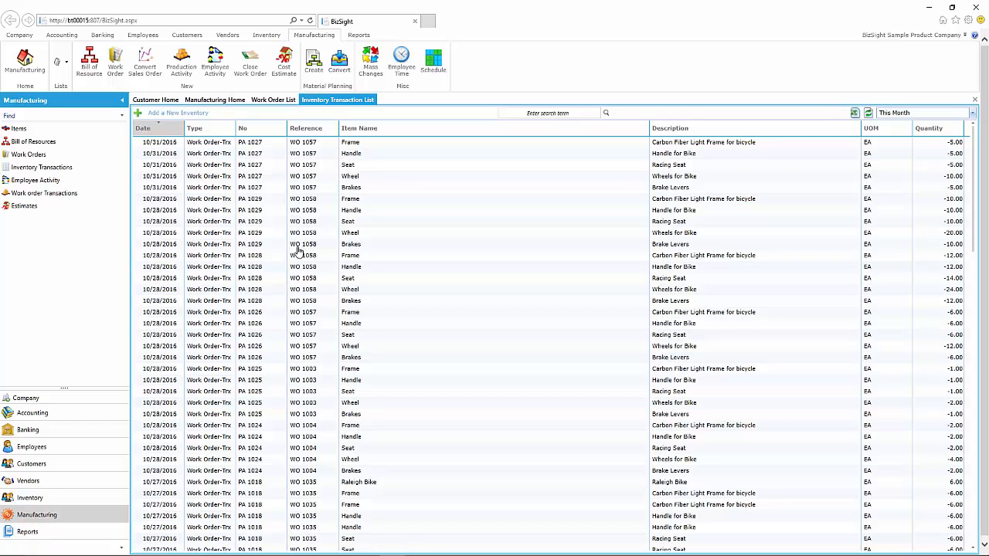
left_click(65, 198)
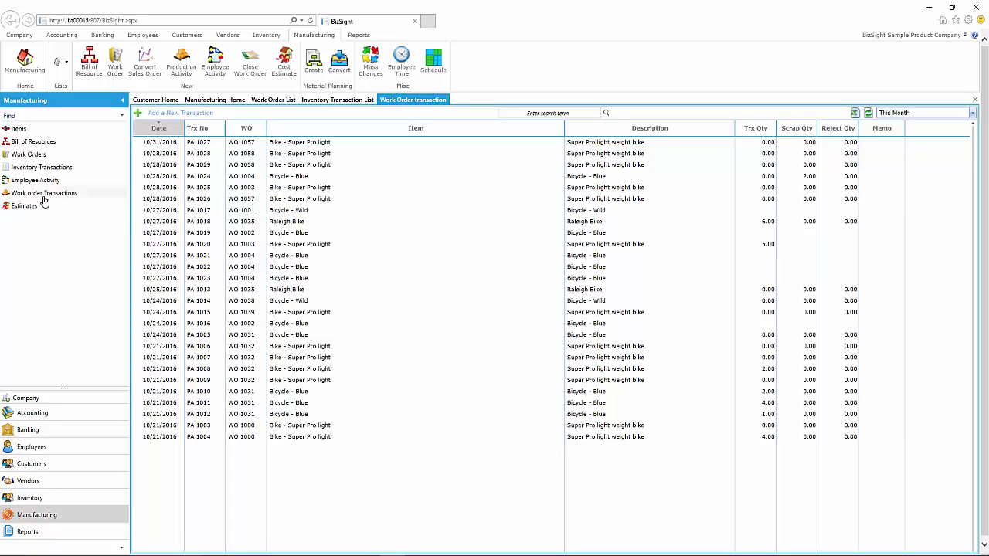
left_click(193, 156)
double_click(193, 160)
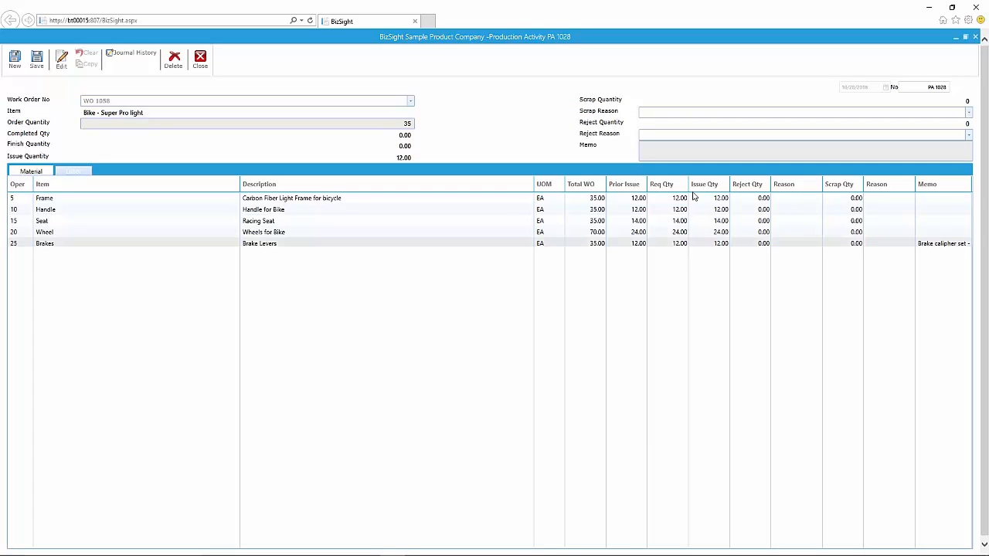
left_click(203, 62)
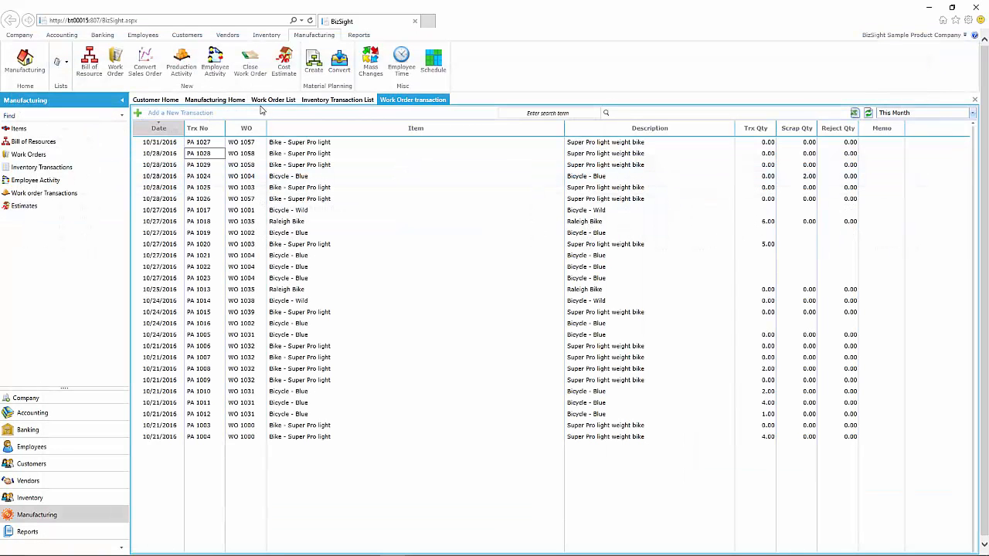